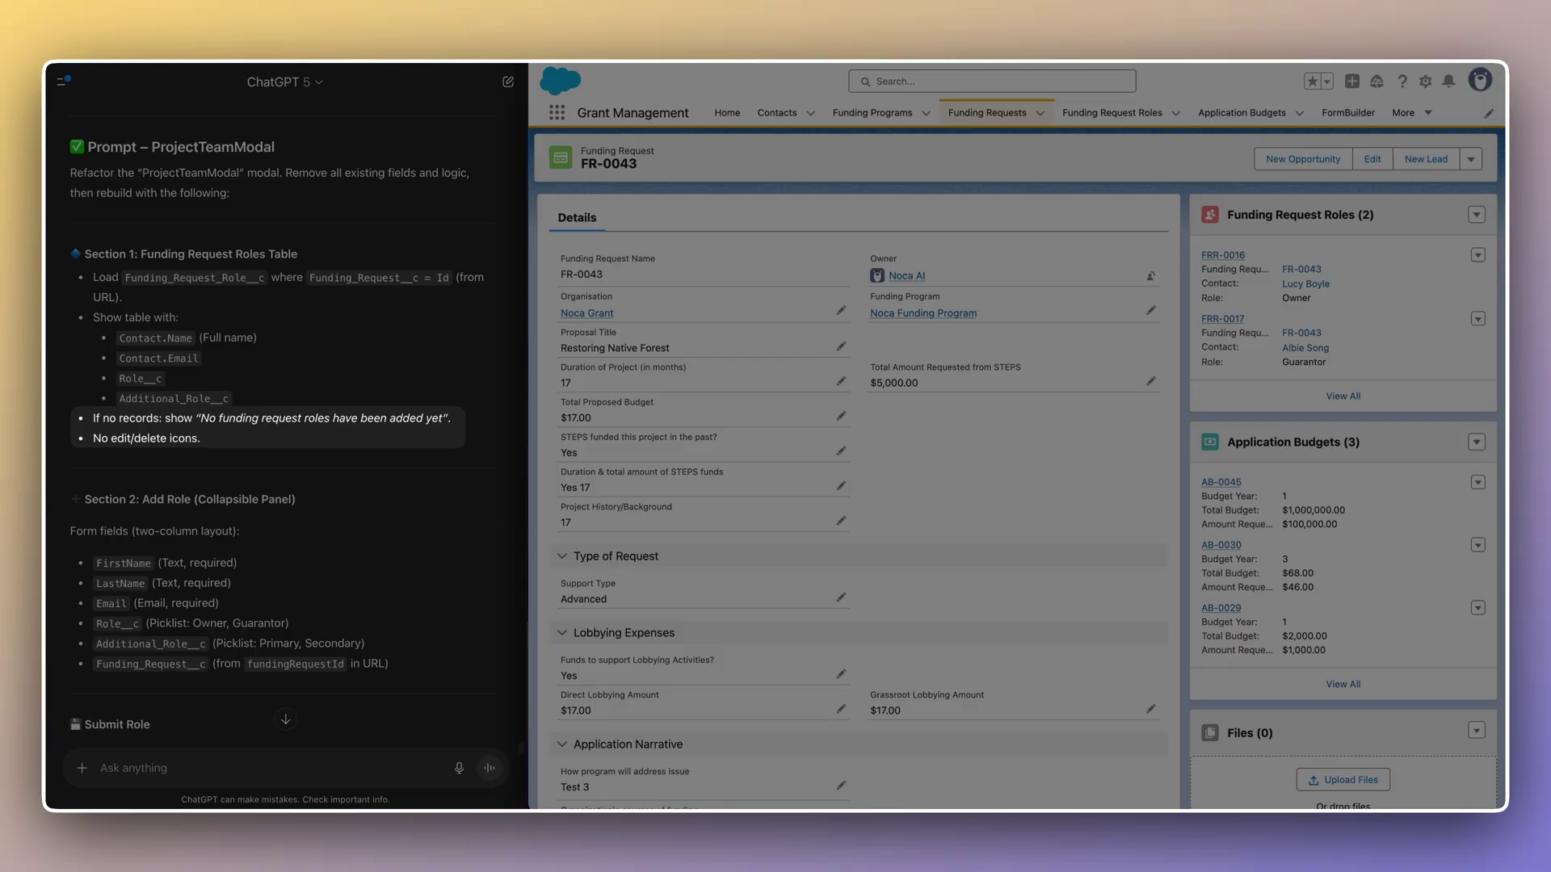
Step: Submit the copied ProjectTeamModal refactoring prompt to the app builder's chat to rebuild the modal
scroll(283, 424, down, 5)
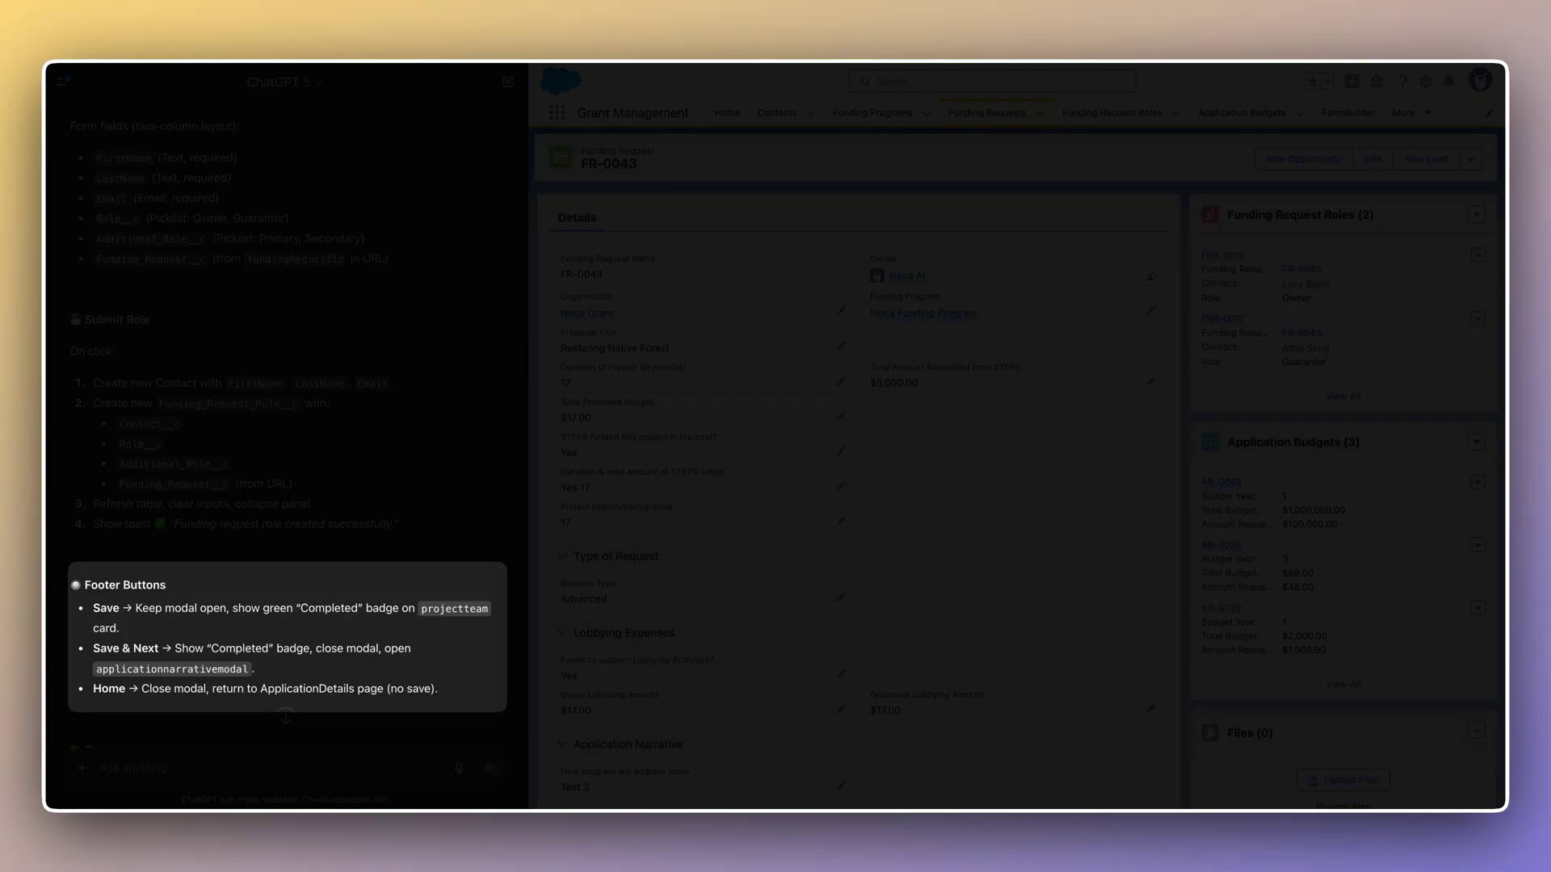
scroll(283, 420, down, 5)
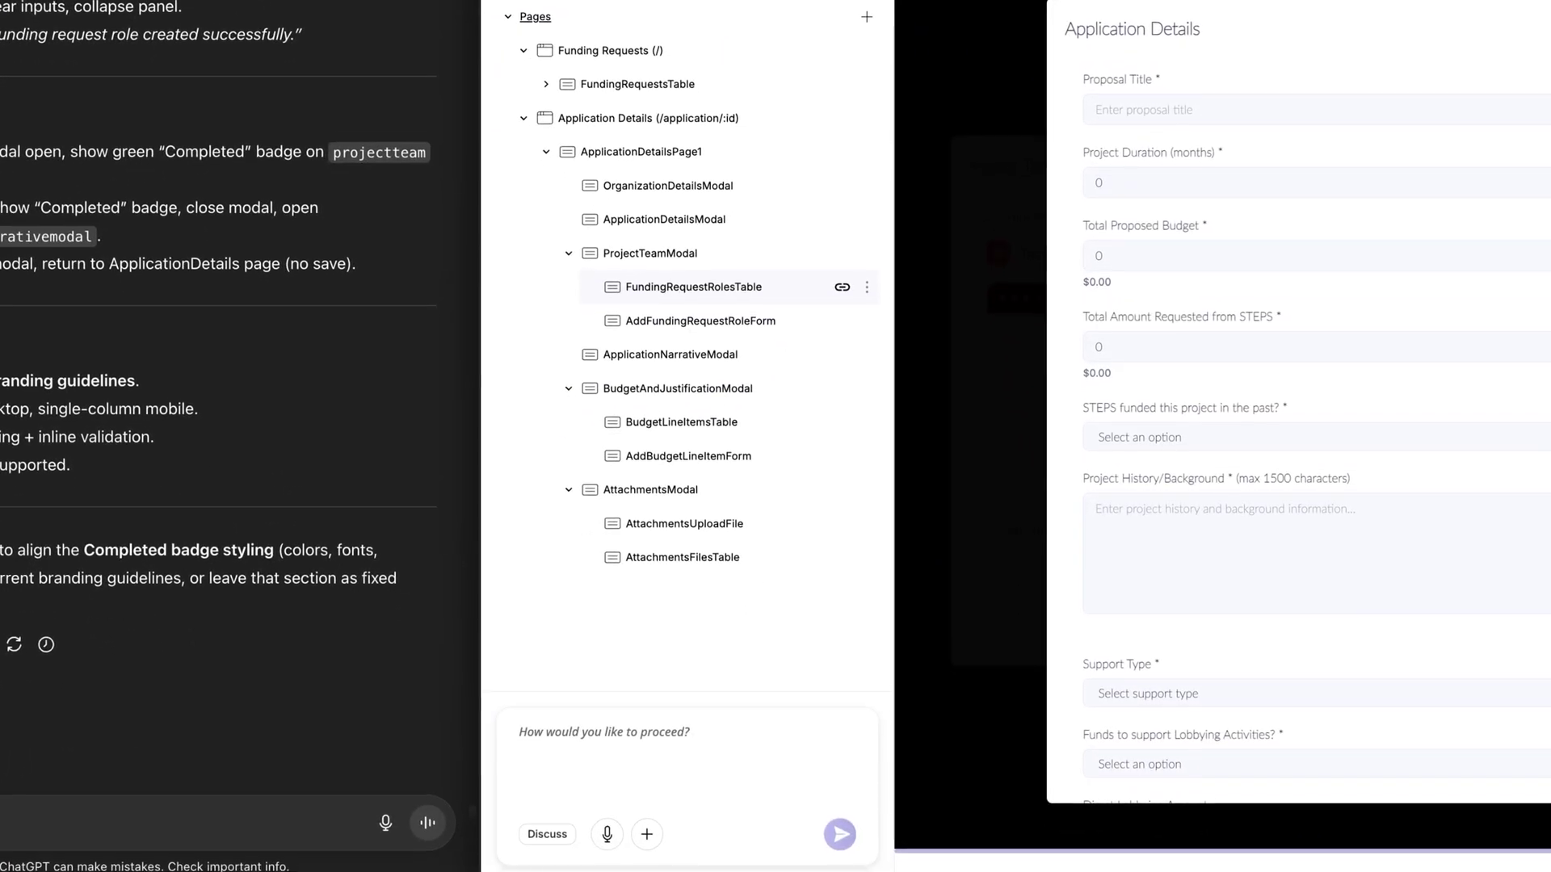
click(649, 392)
right_click(647, 776)
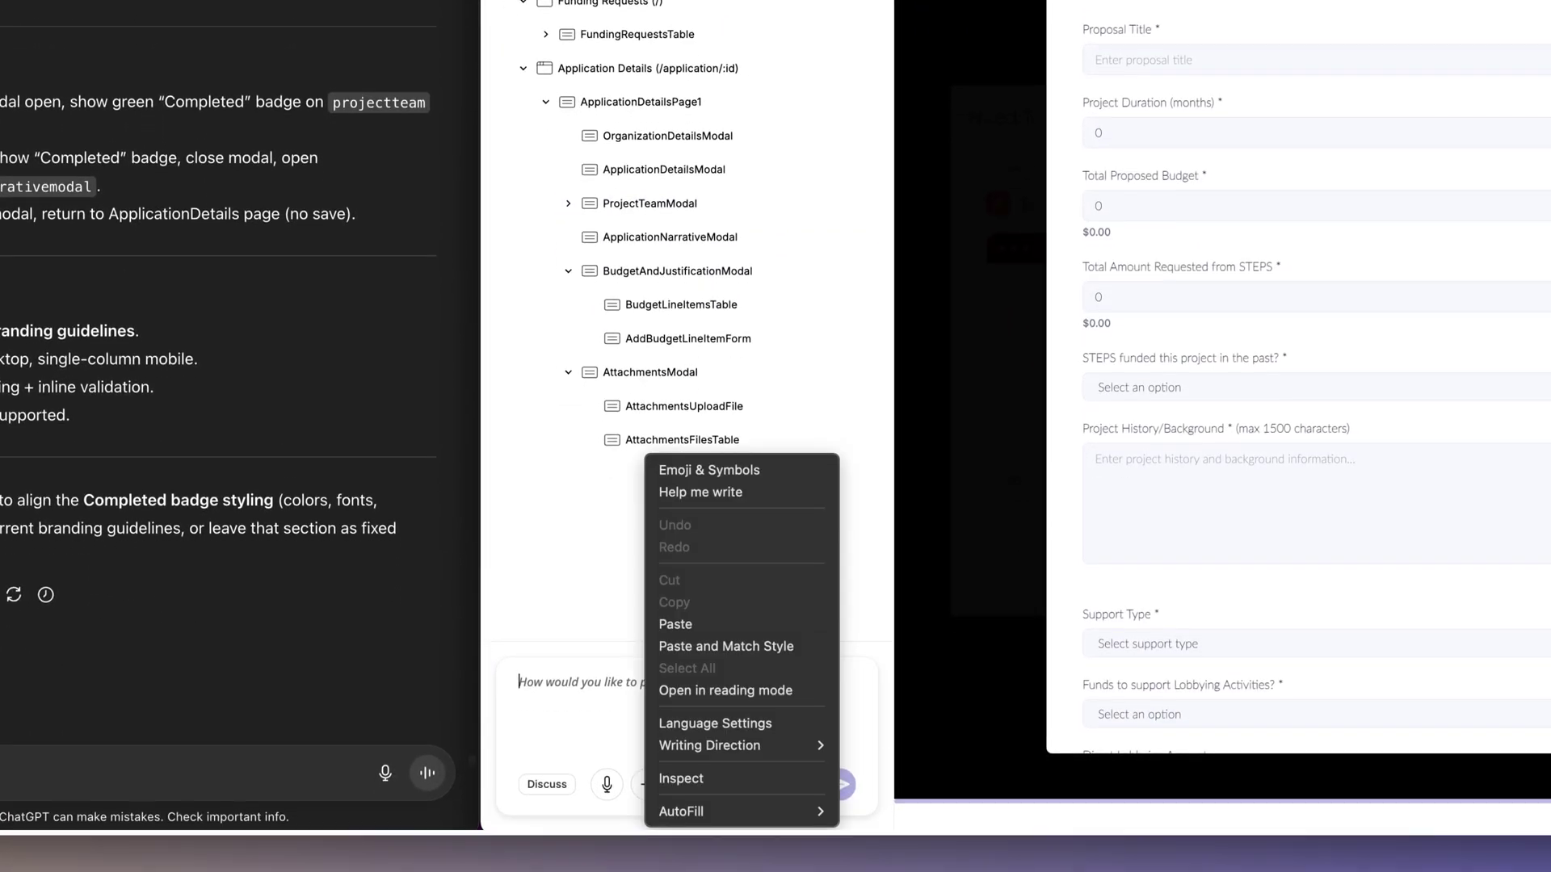
click(675, 669)
key(Return)
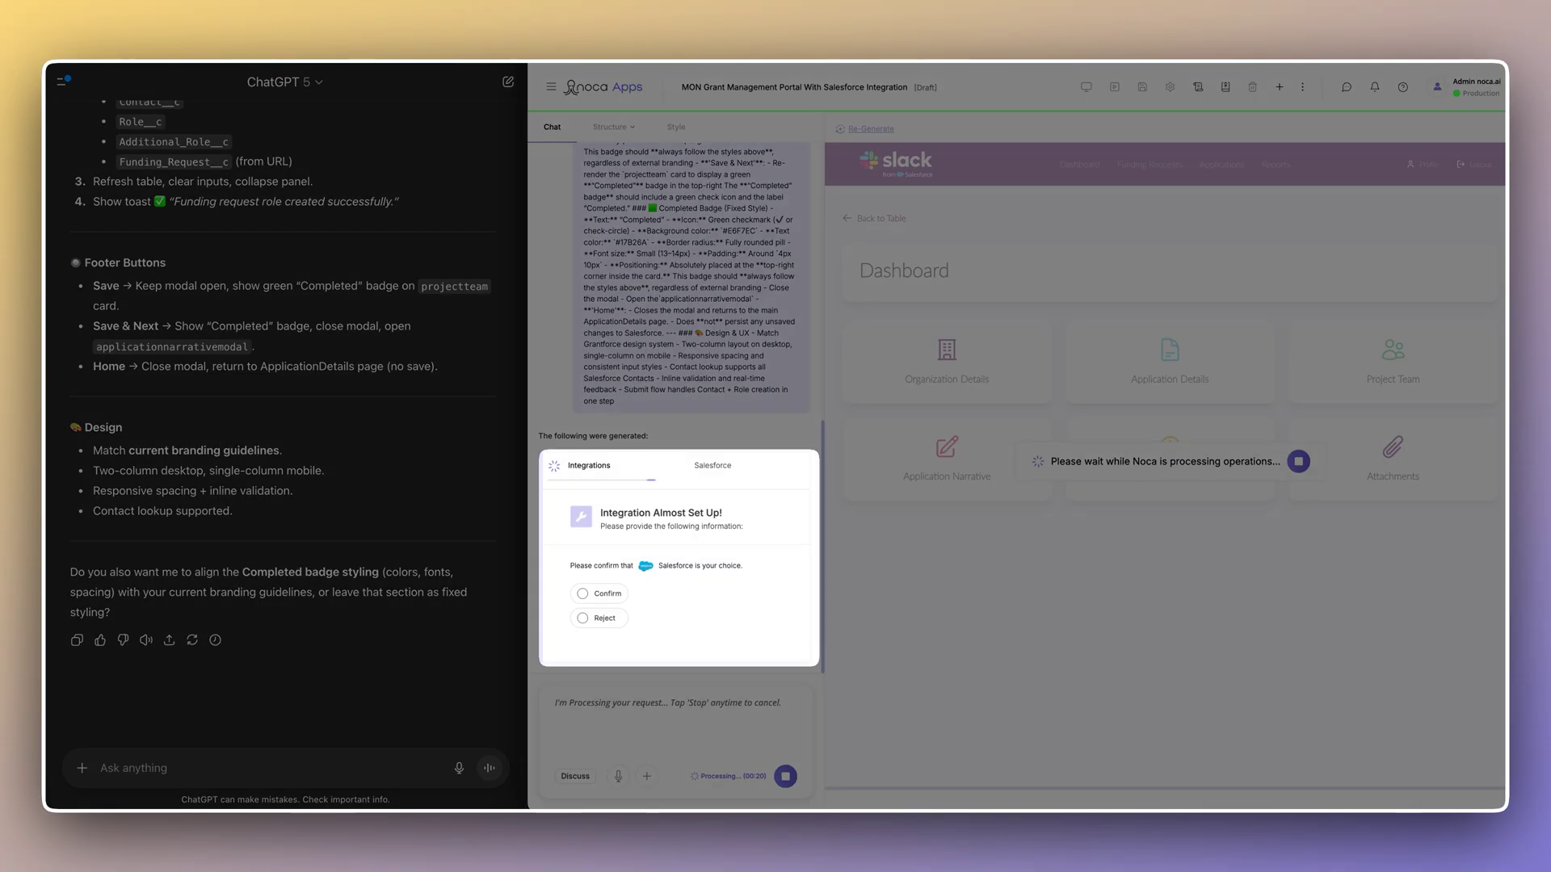
Step: Confirm Salesforce as the integration and choose its connection
click(581, 594)
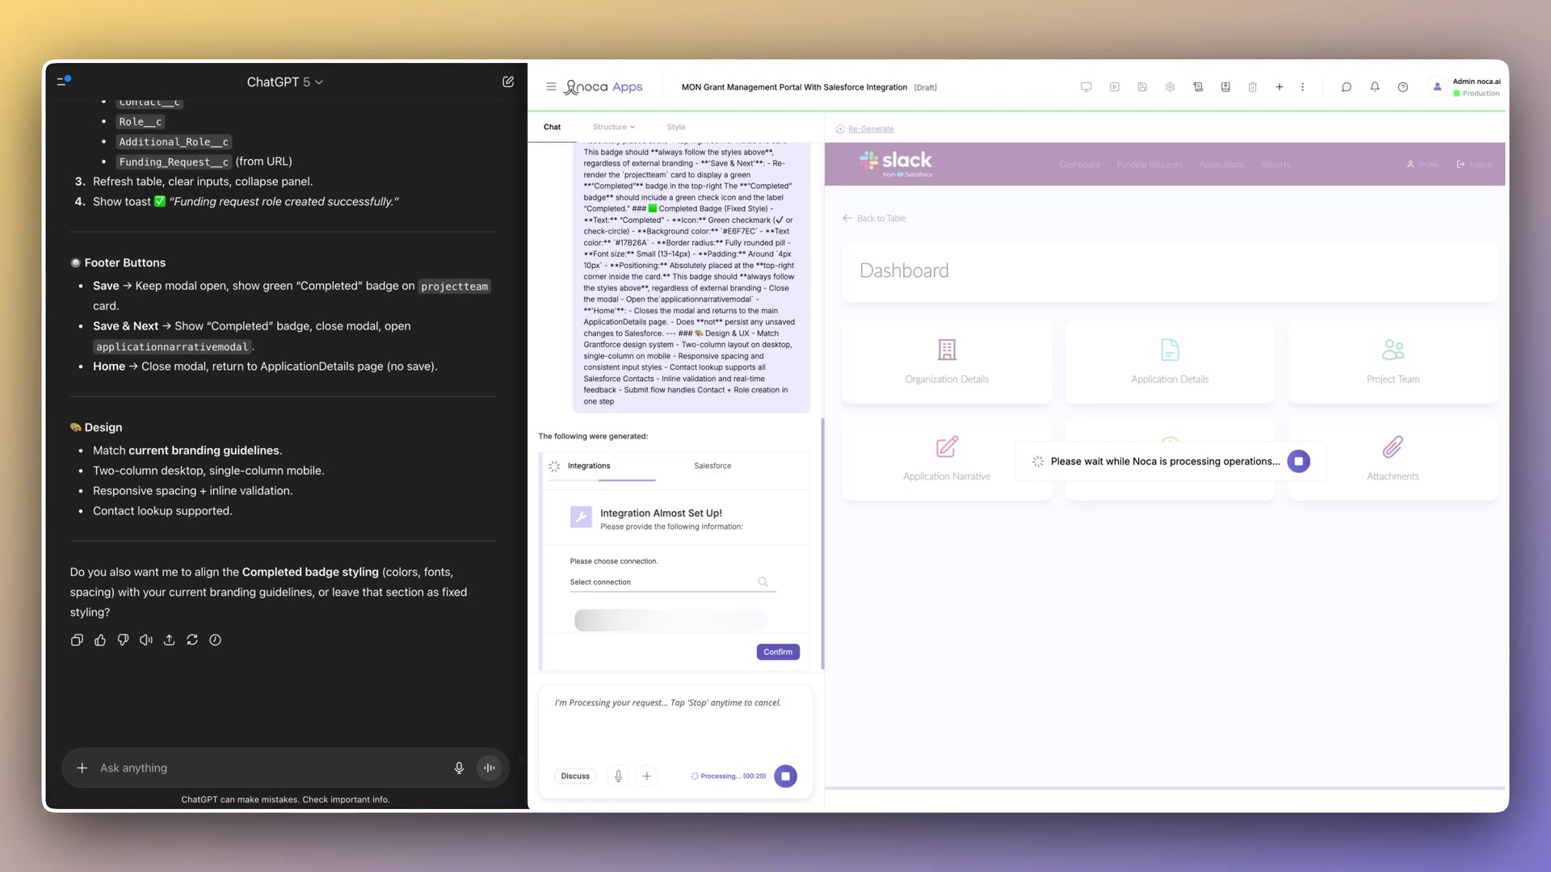
click(672, 582)
click(618, 604)
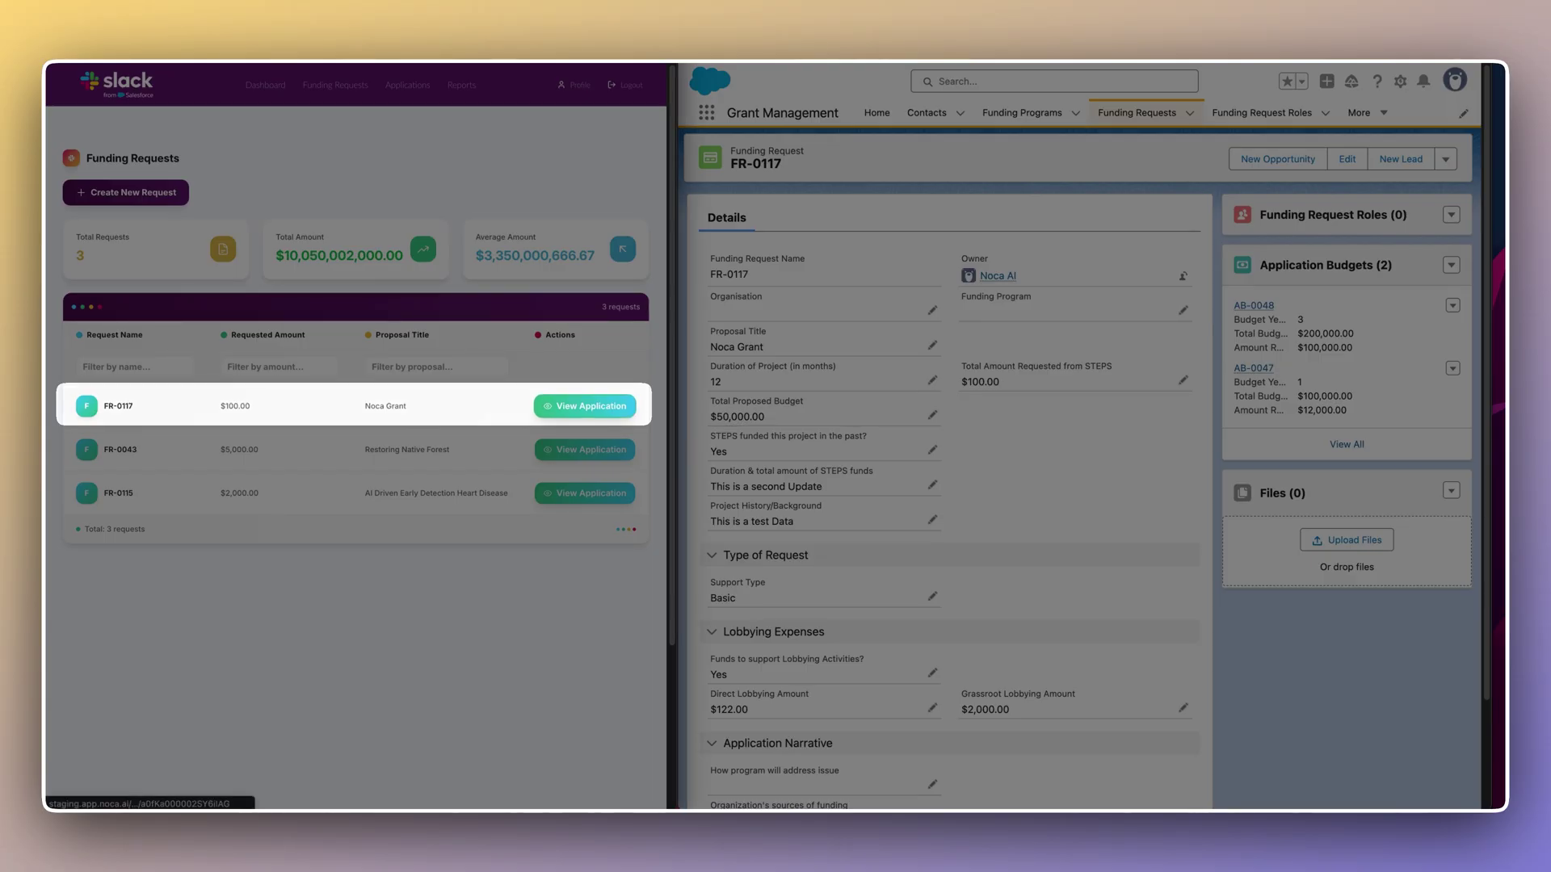
Step: Open the Project Team section of application FR-0117 and enter Test Contact1 with an email address as a new funding request role
click(585, 406)
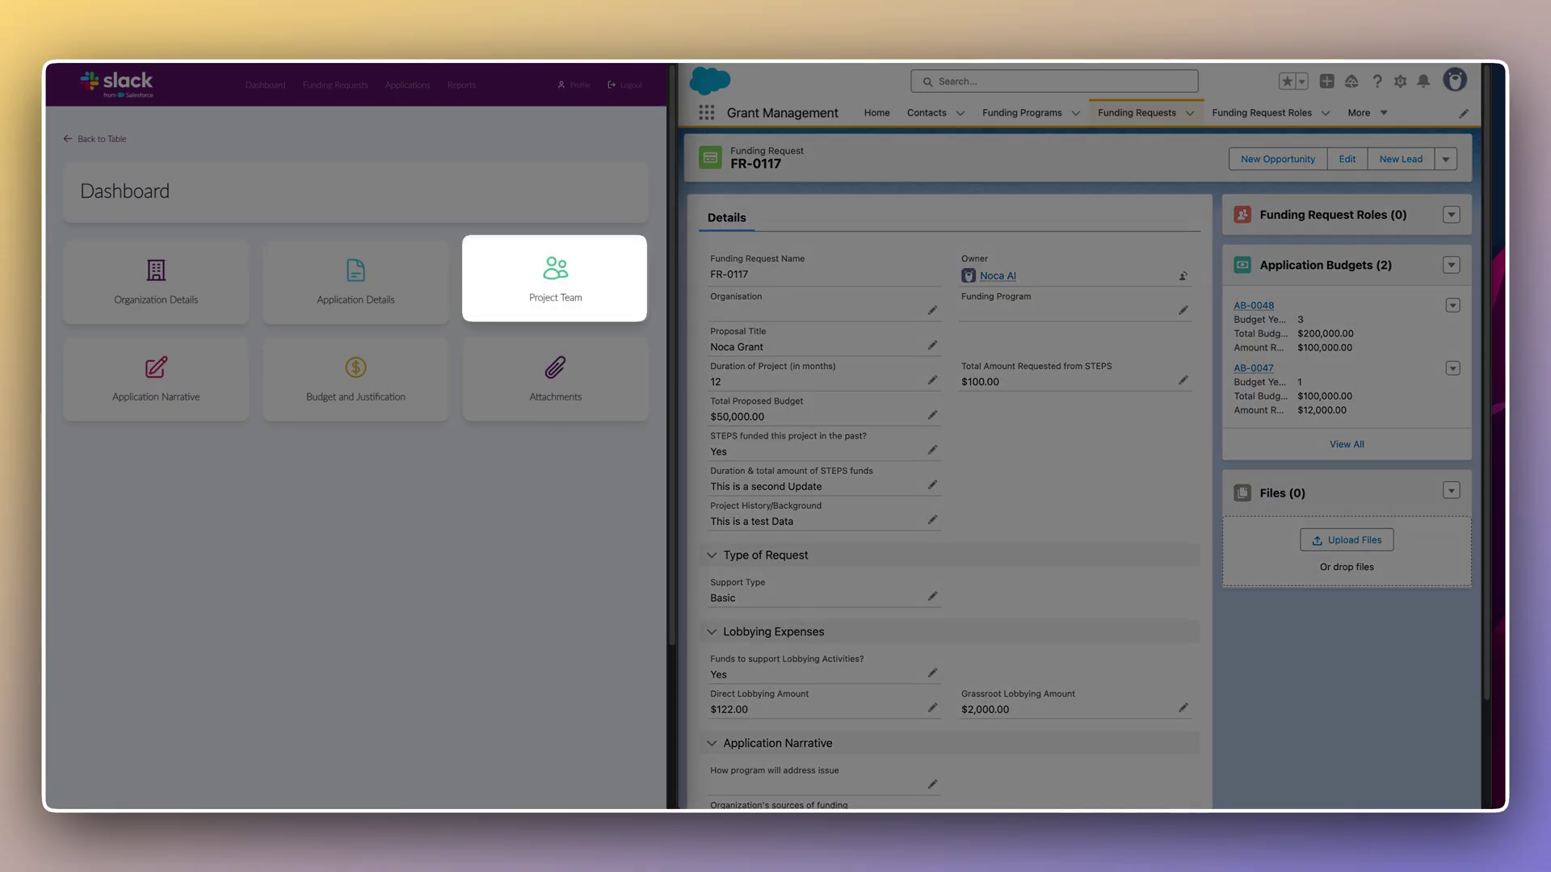
click(554, 277)
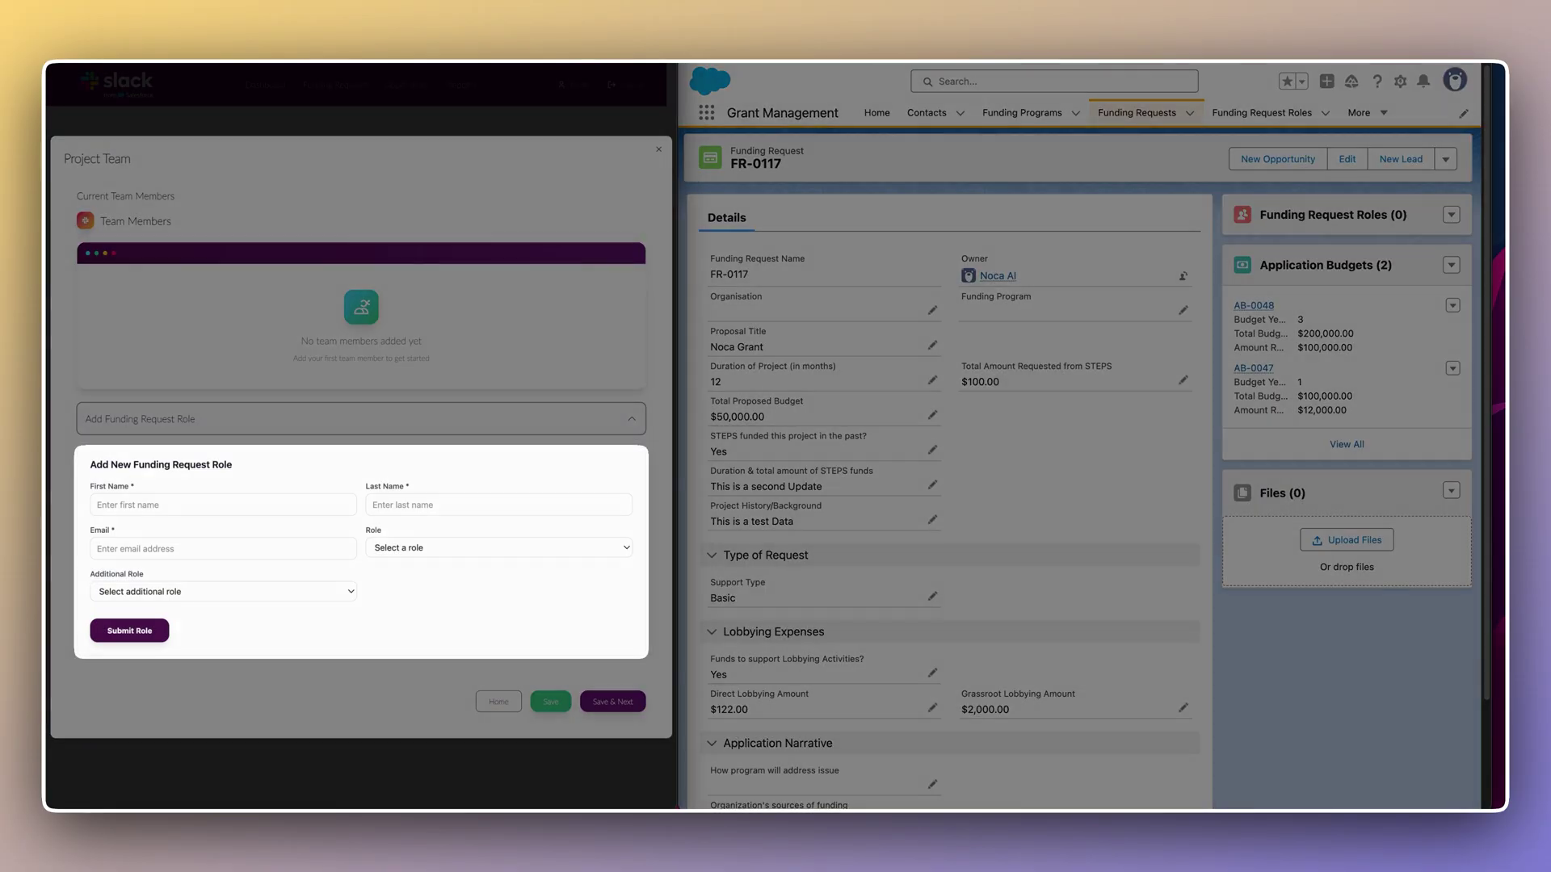
click(223, 505)
text(Test)
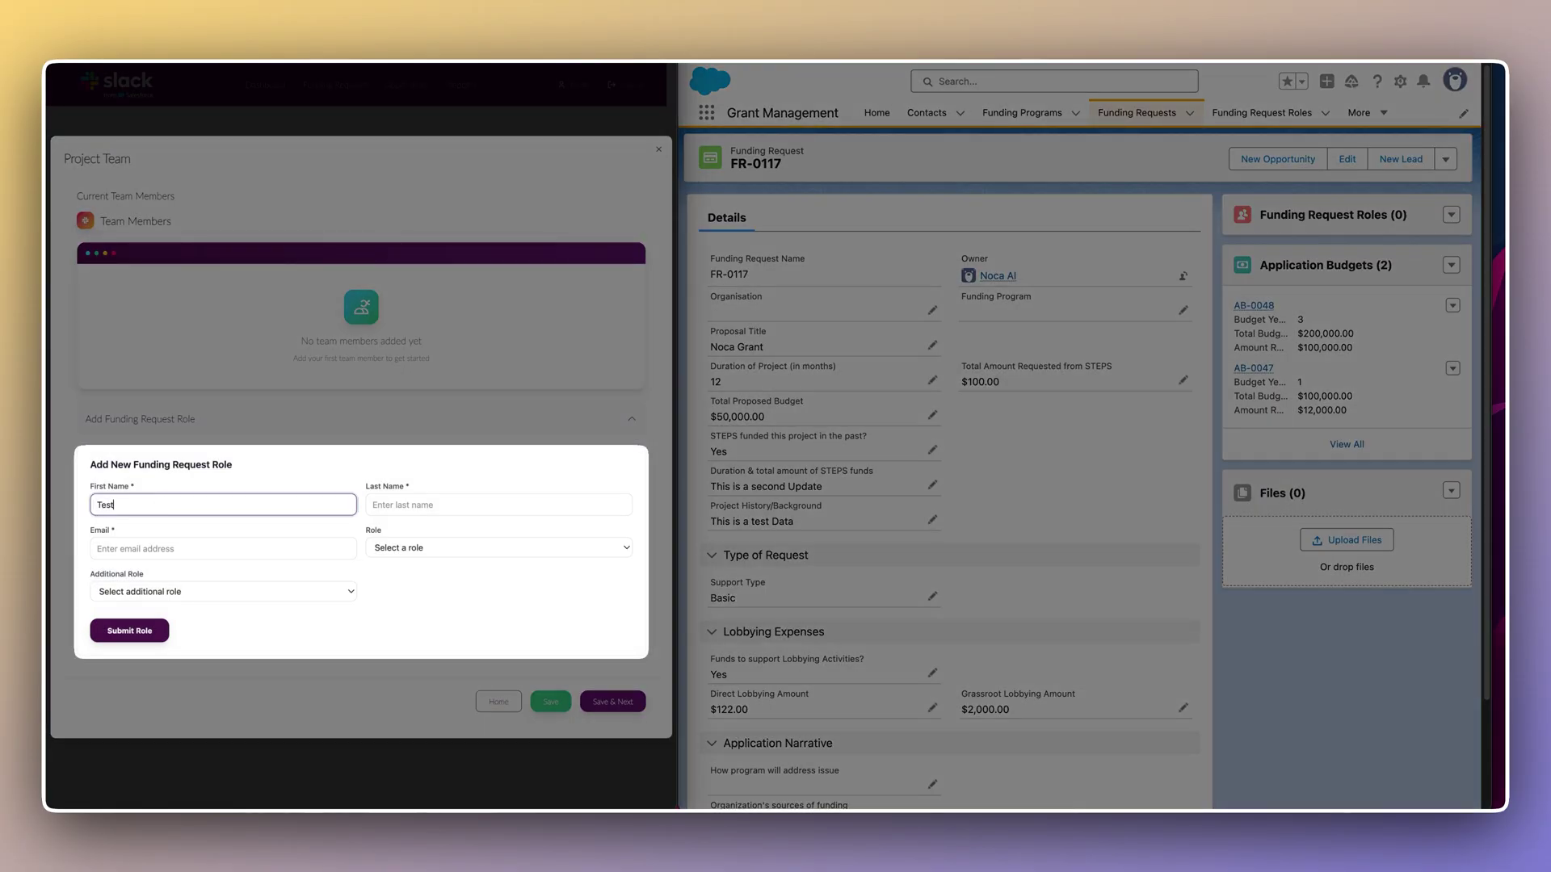
click(499, 505)
text(Contact1)
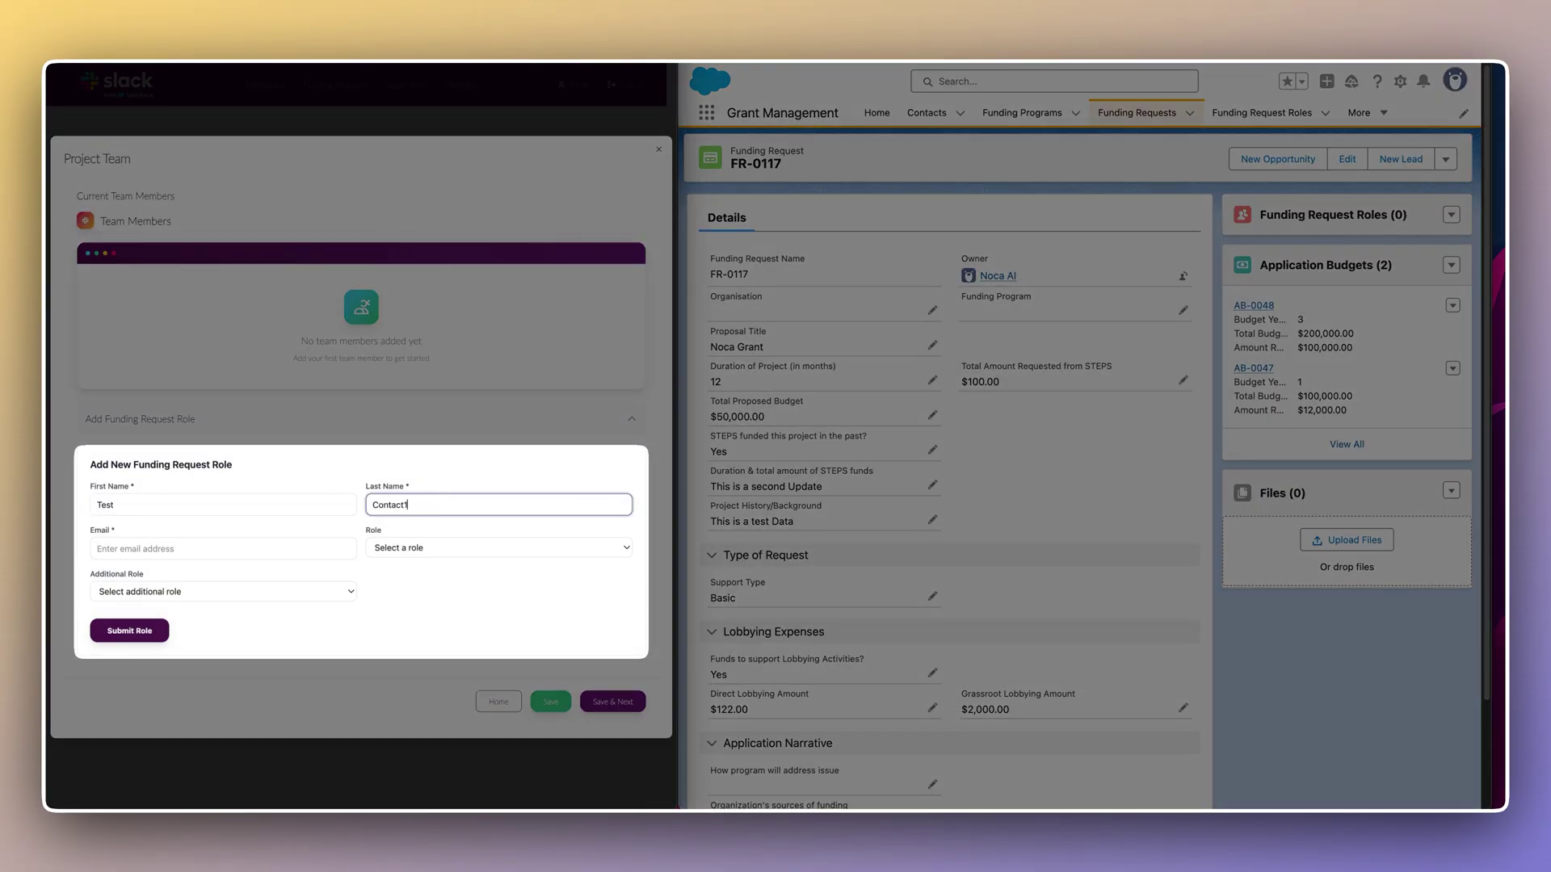
click(223, 549)
text(tes)
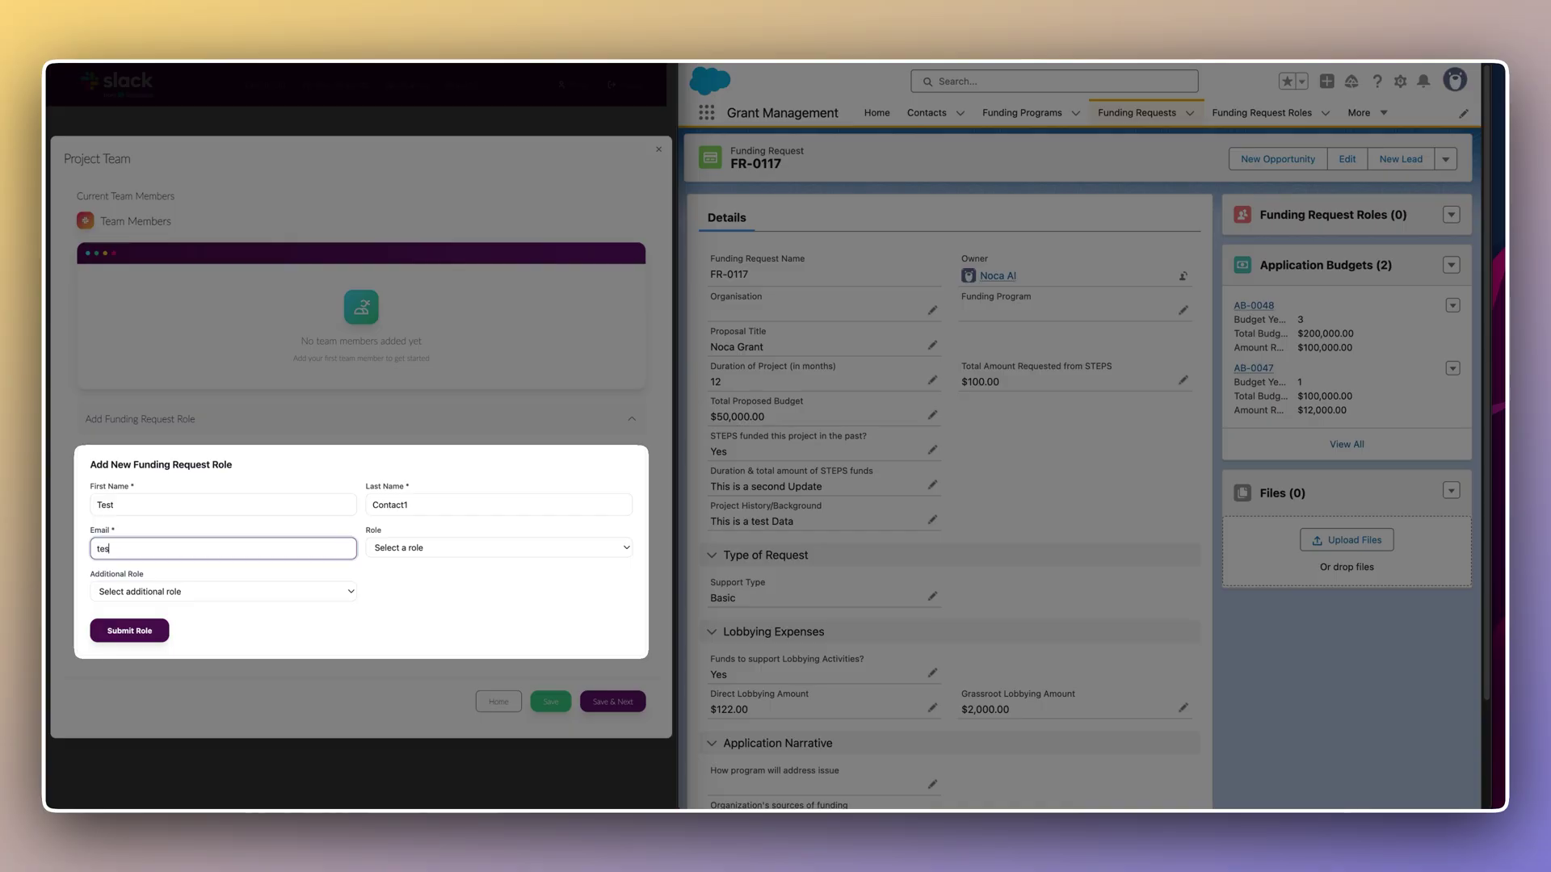
text(t@contactr)
text(.com)
Step: Set Test Contact1's role to Owner and additional role to Primary, and submit the role
click(498, 547)
click(400, 563)
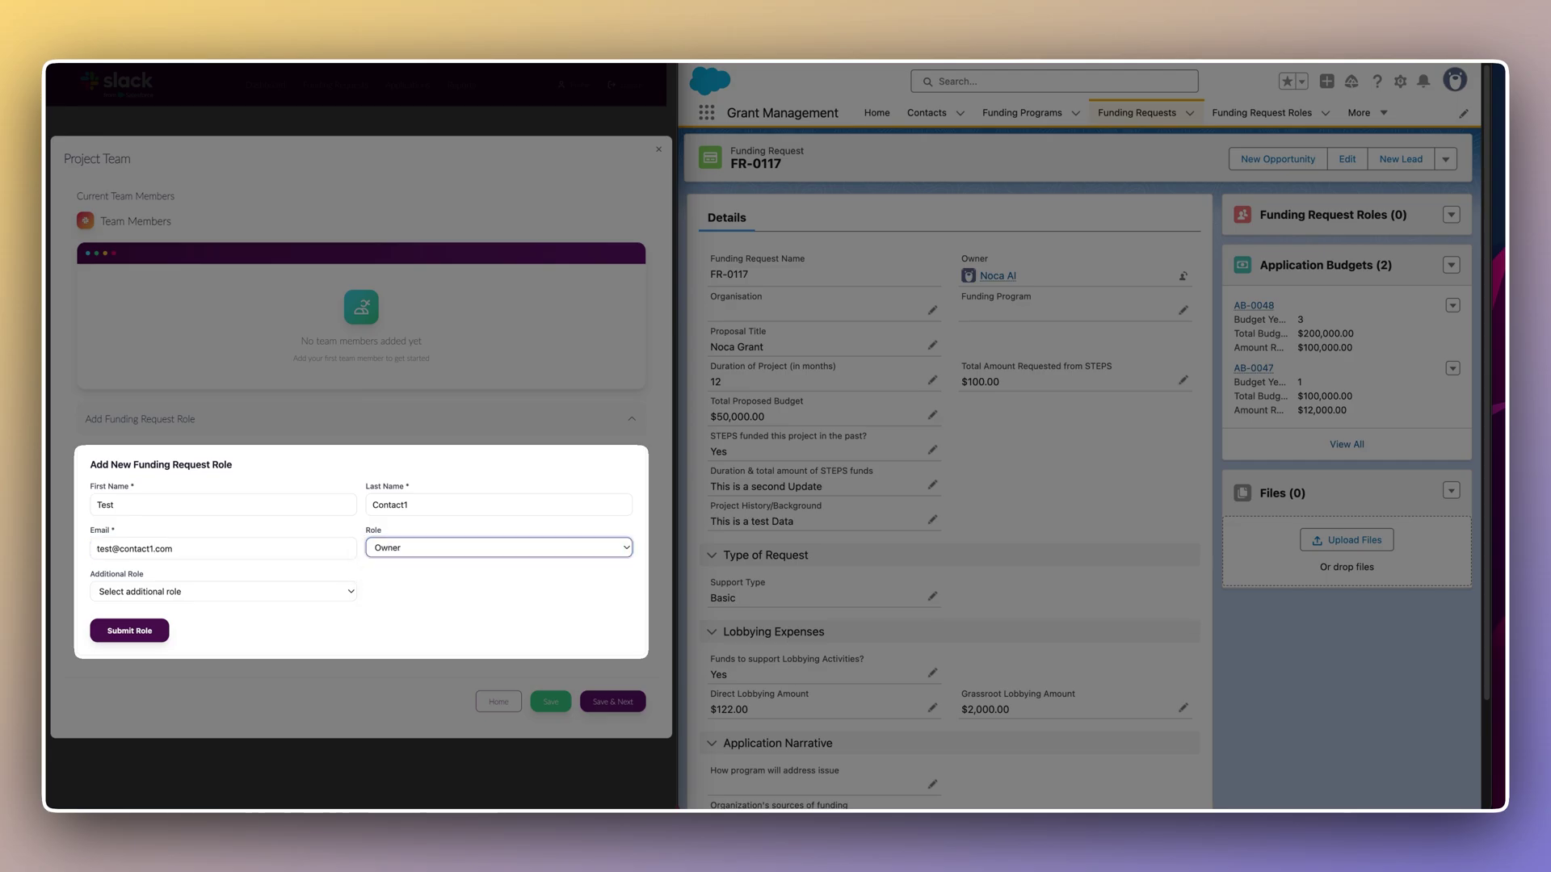
click(223, 592)
click(117, 608)
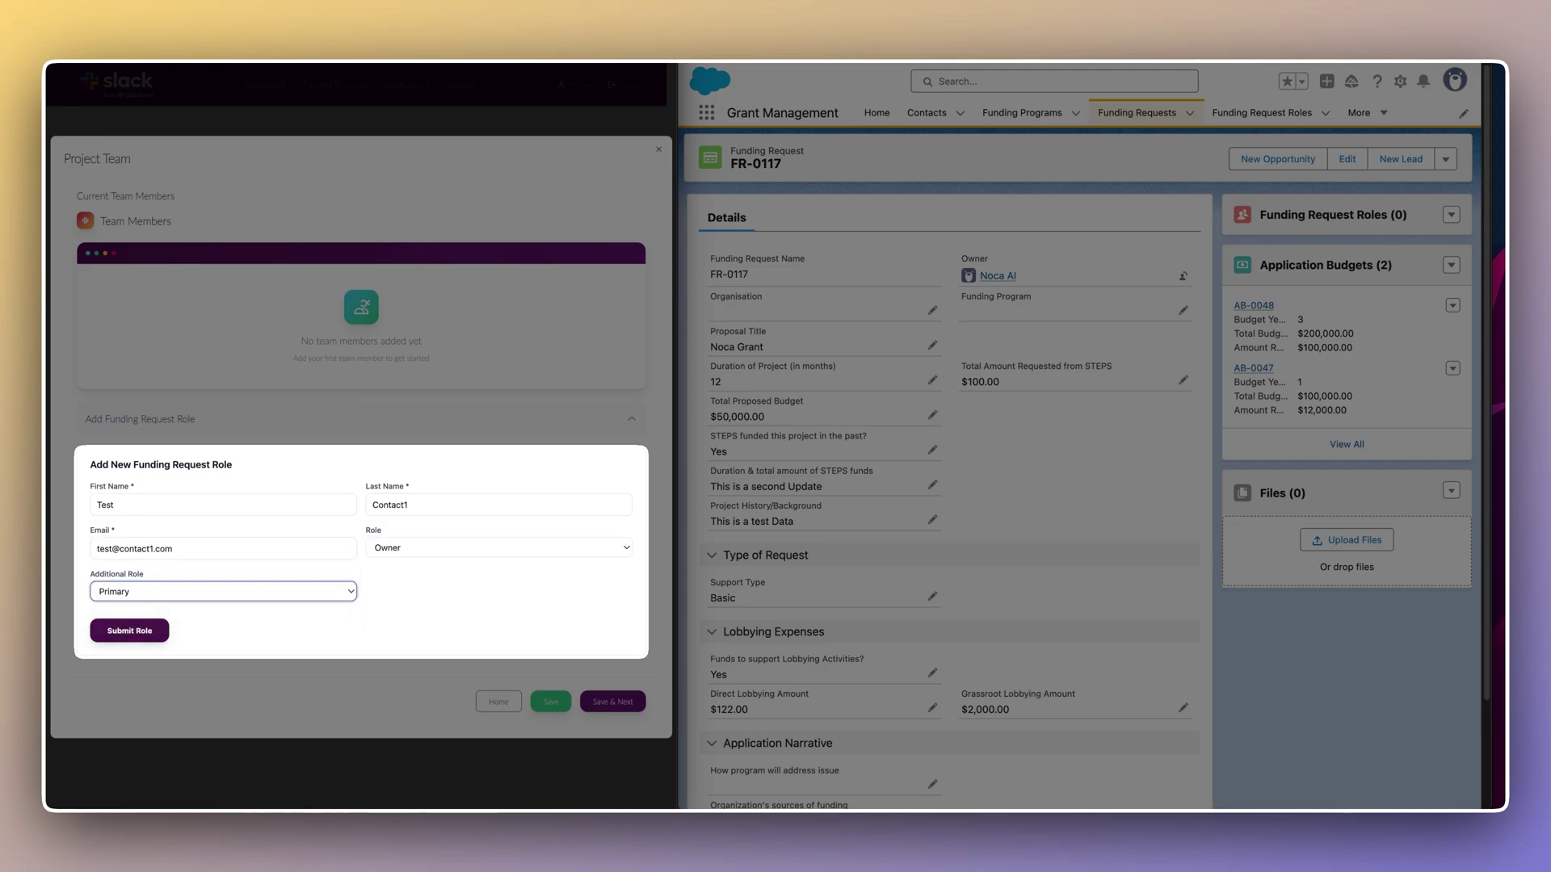
click(129, 631)
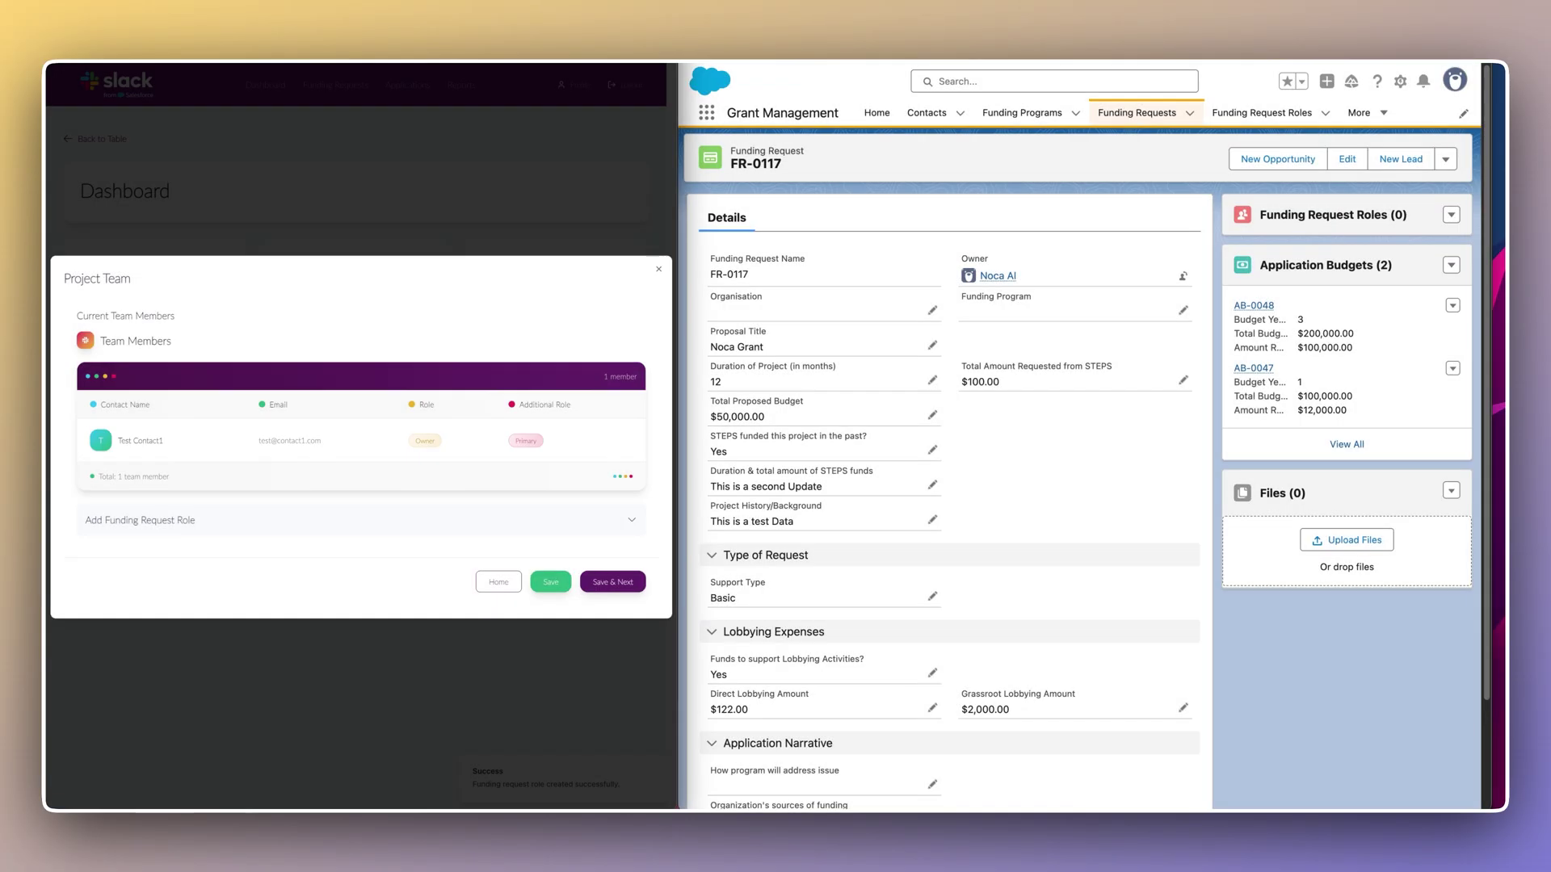
Step: Open the Funding Request Roles list of FR-0117 in Salesforce and refresh it to check for the submitted role
click(1333, 215)
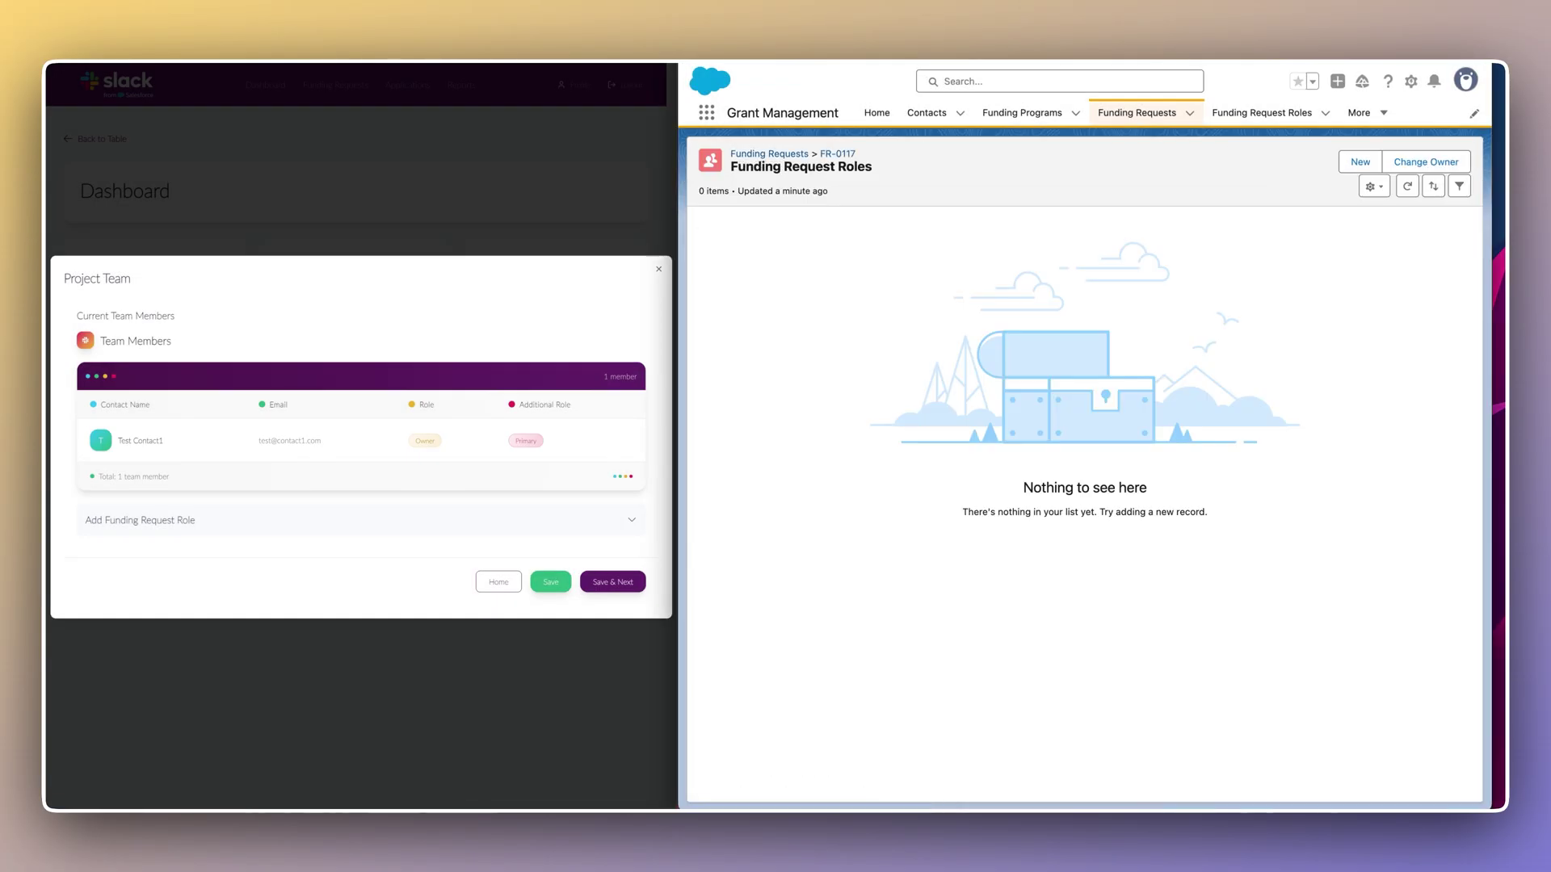
click(1408, 186)
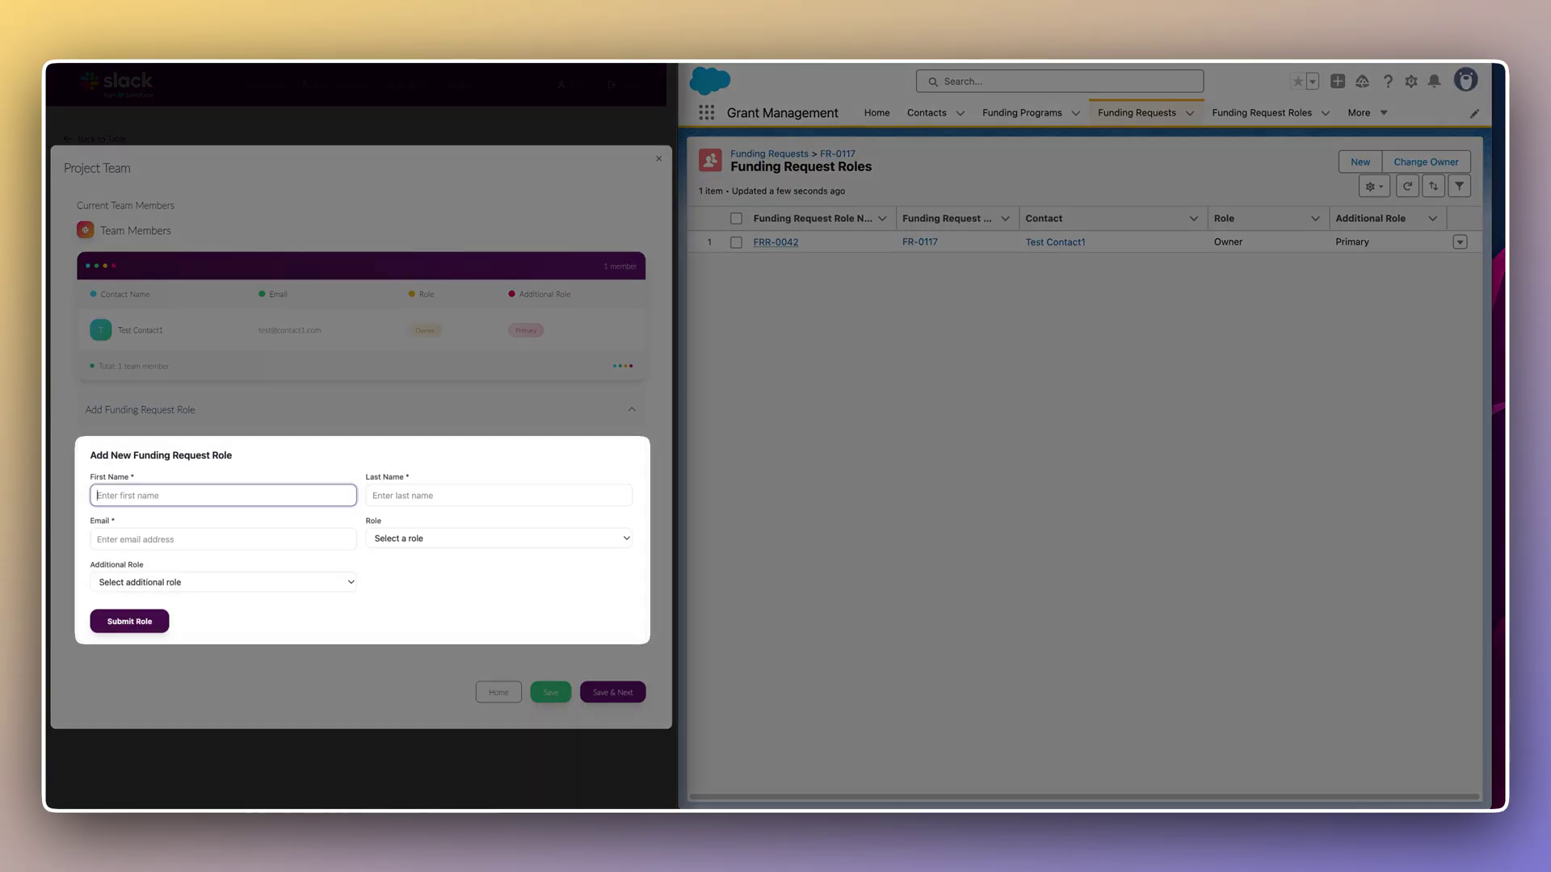
Step: Enter Test as first name, Contact2 as last name and an email address for the second funding request role
text(Test)
key(Tab)
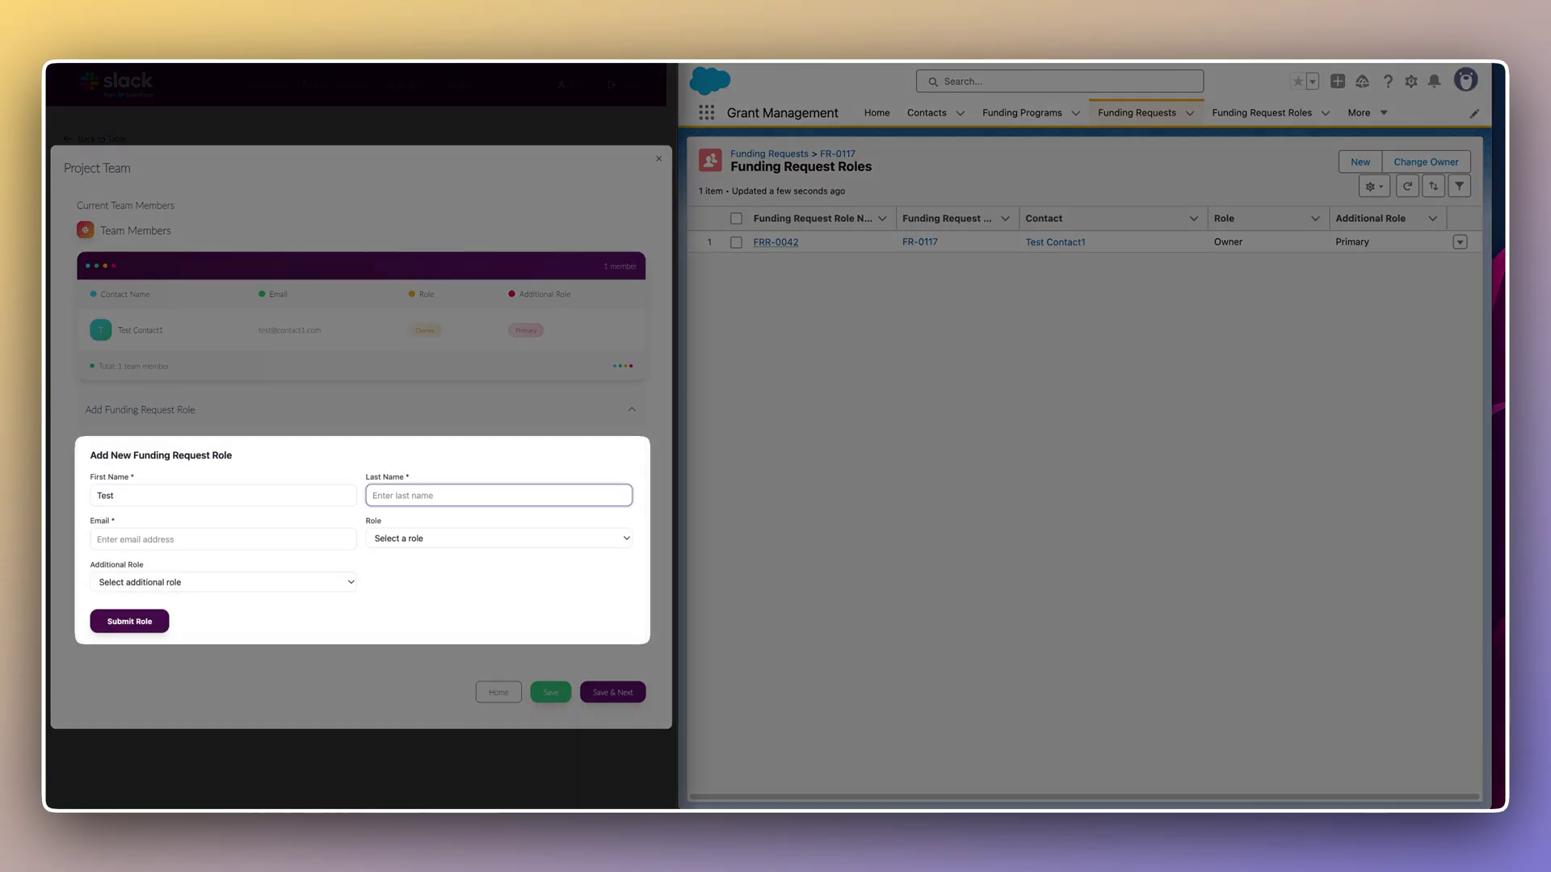
text(Contact2)
key(Tab)
text(test@)
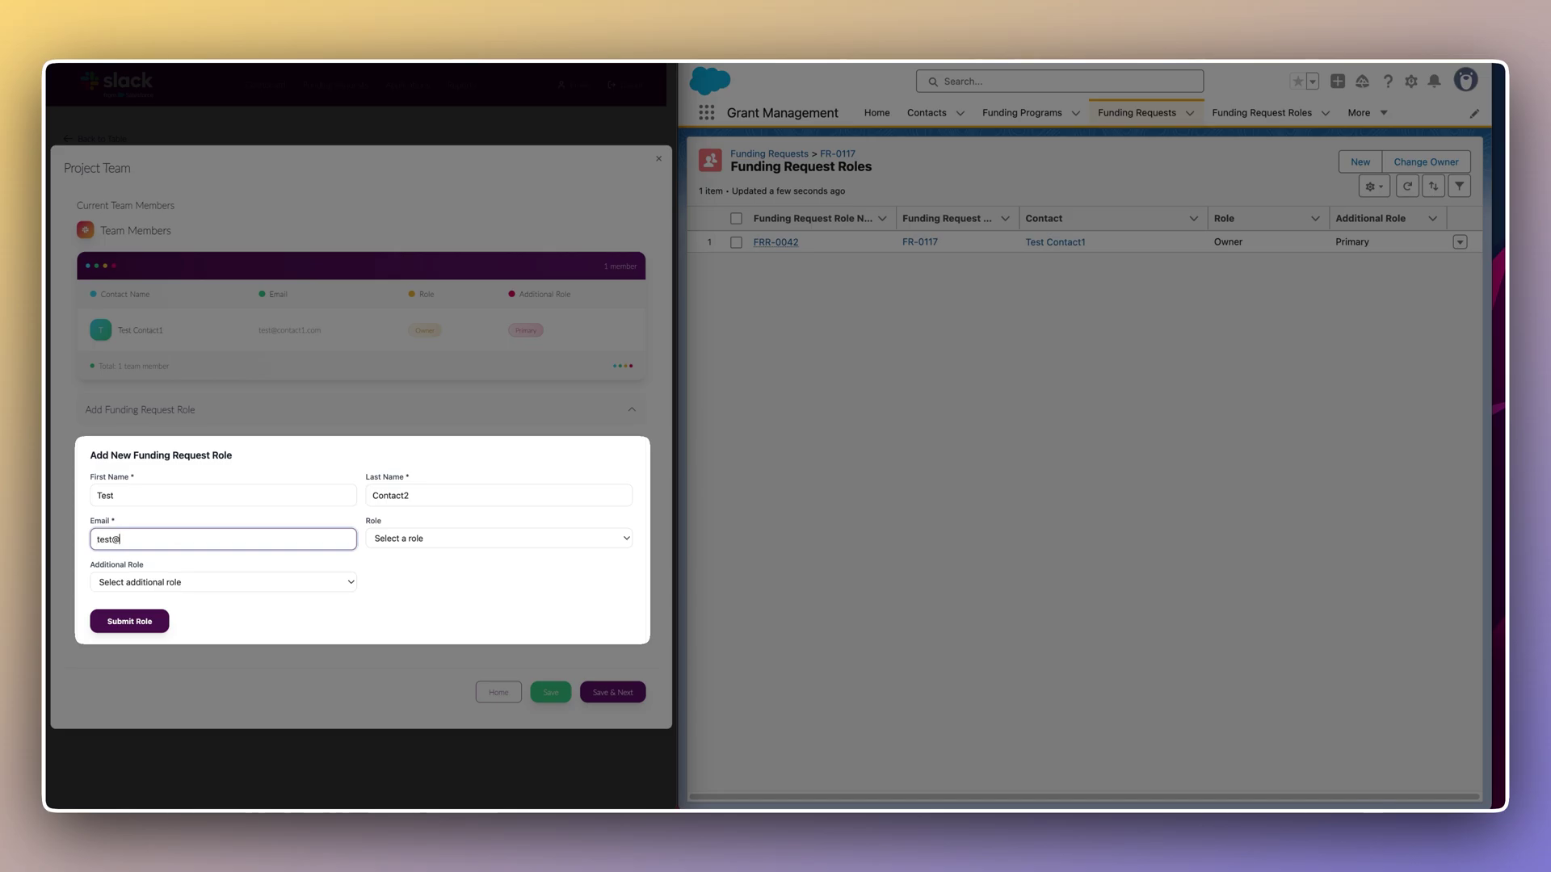
text(contact2.com)
Step: Submit Test Contact2 as Guarantor with additional role Secondary, and refresh the Funding Request Roles list in Salesforce
key(Tab)
key(space)
key(Down)
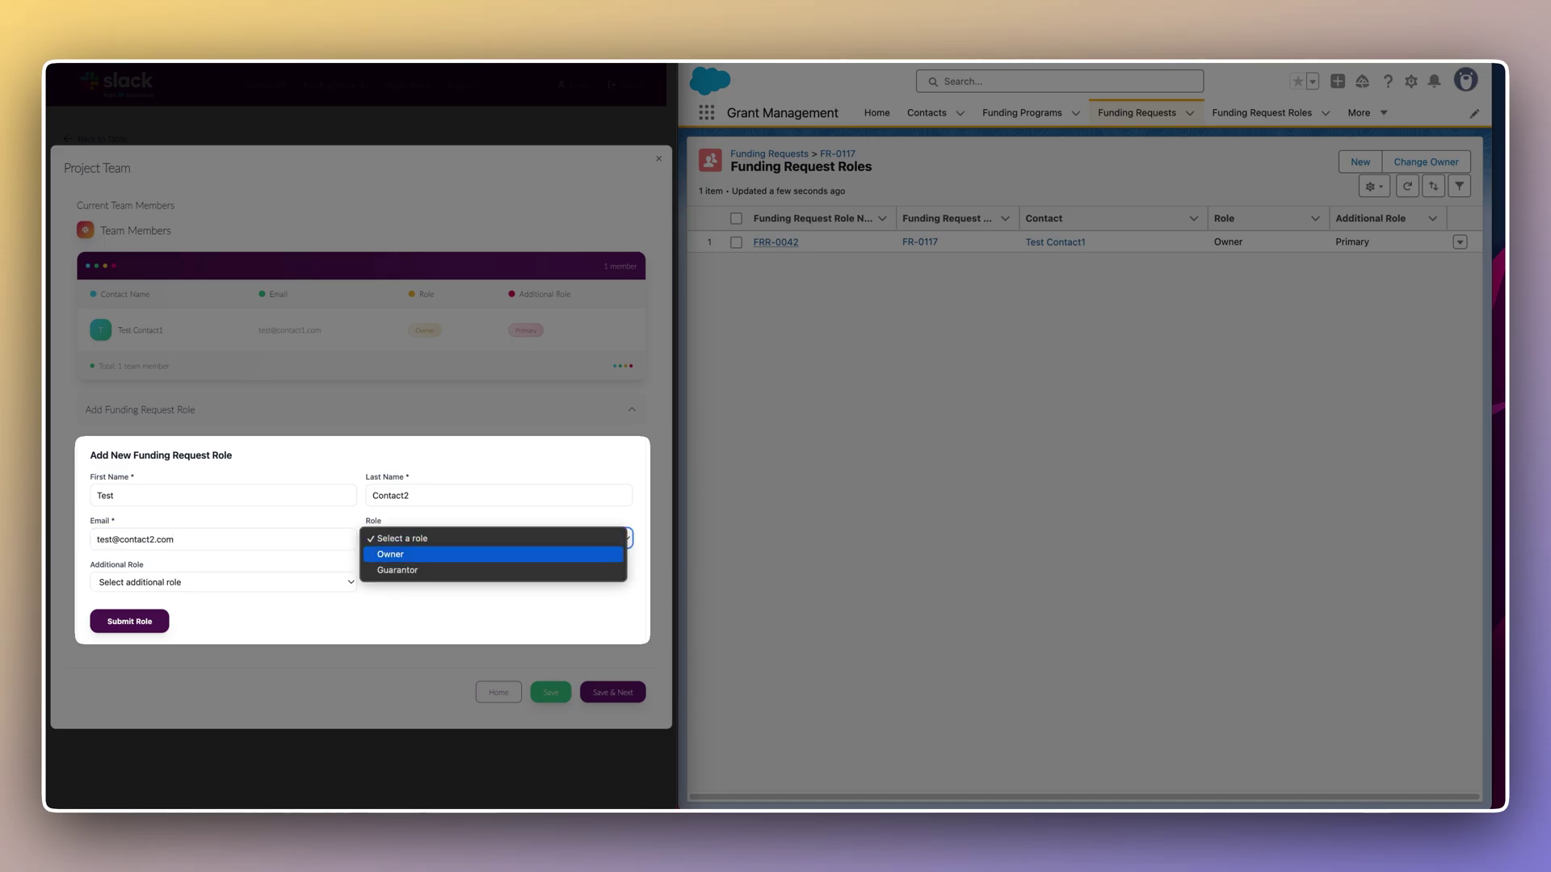
key(Down)
key(Return)
key(Tab)
key(space)
key(Down)
key(Down)
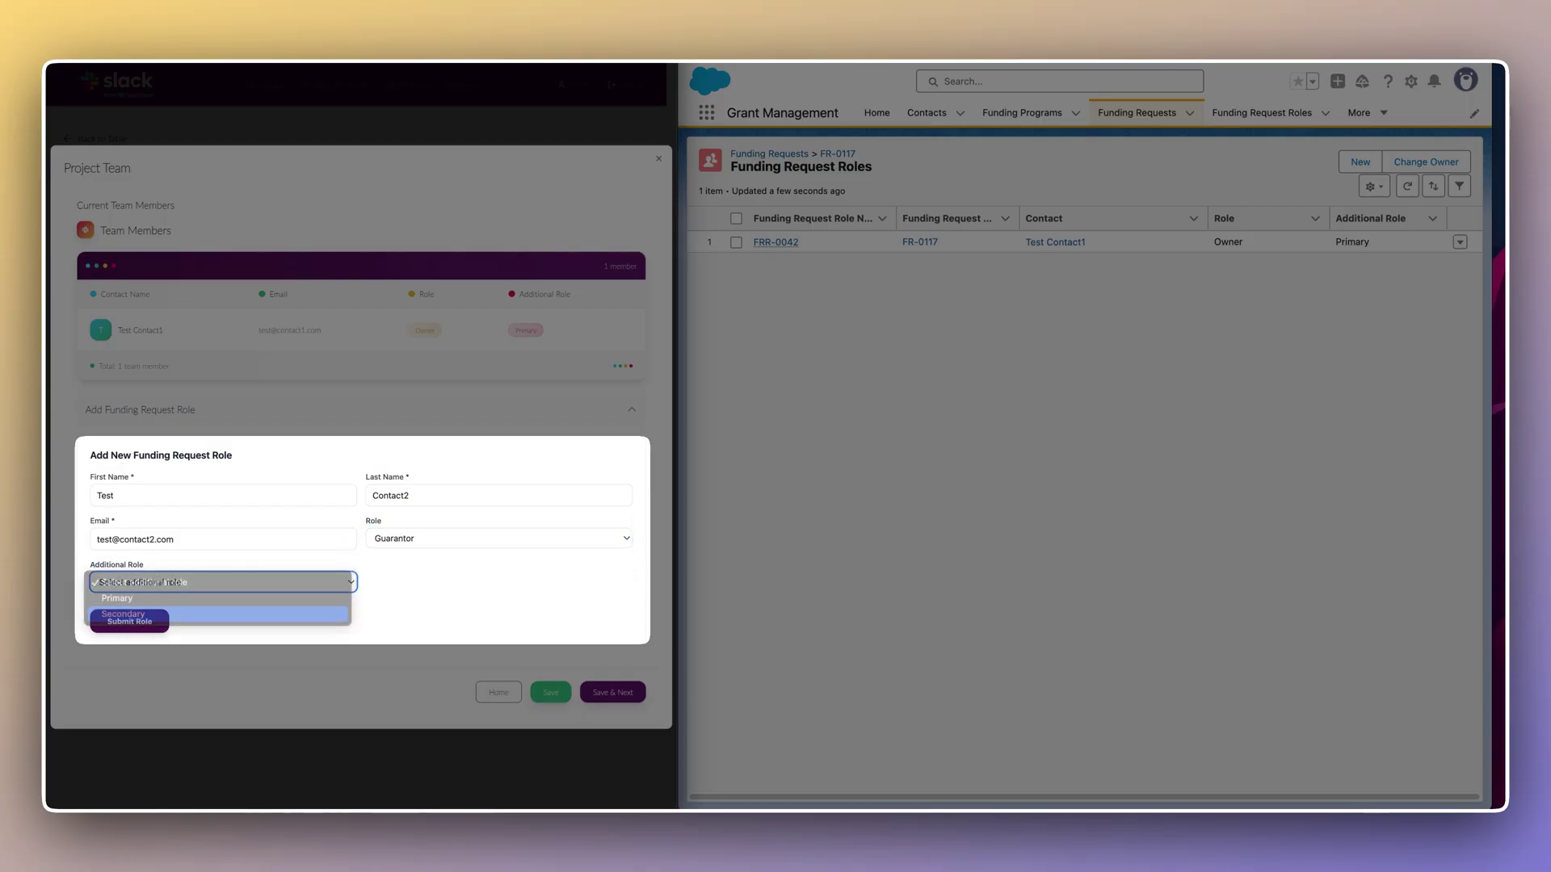
key(Return)
key(Tab)
key(Return)
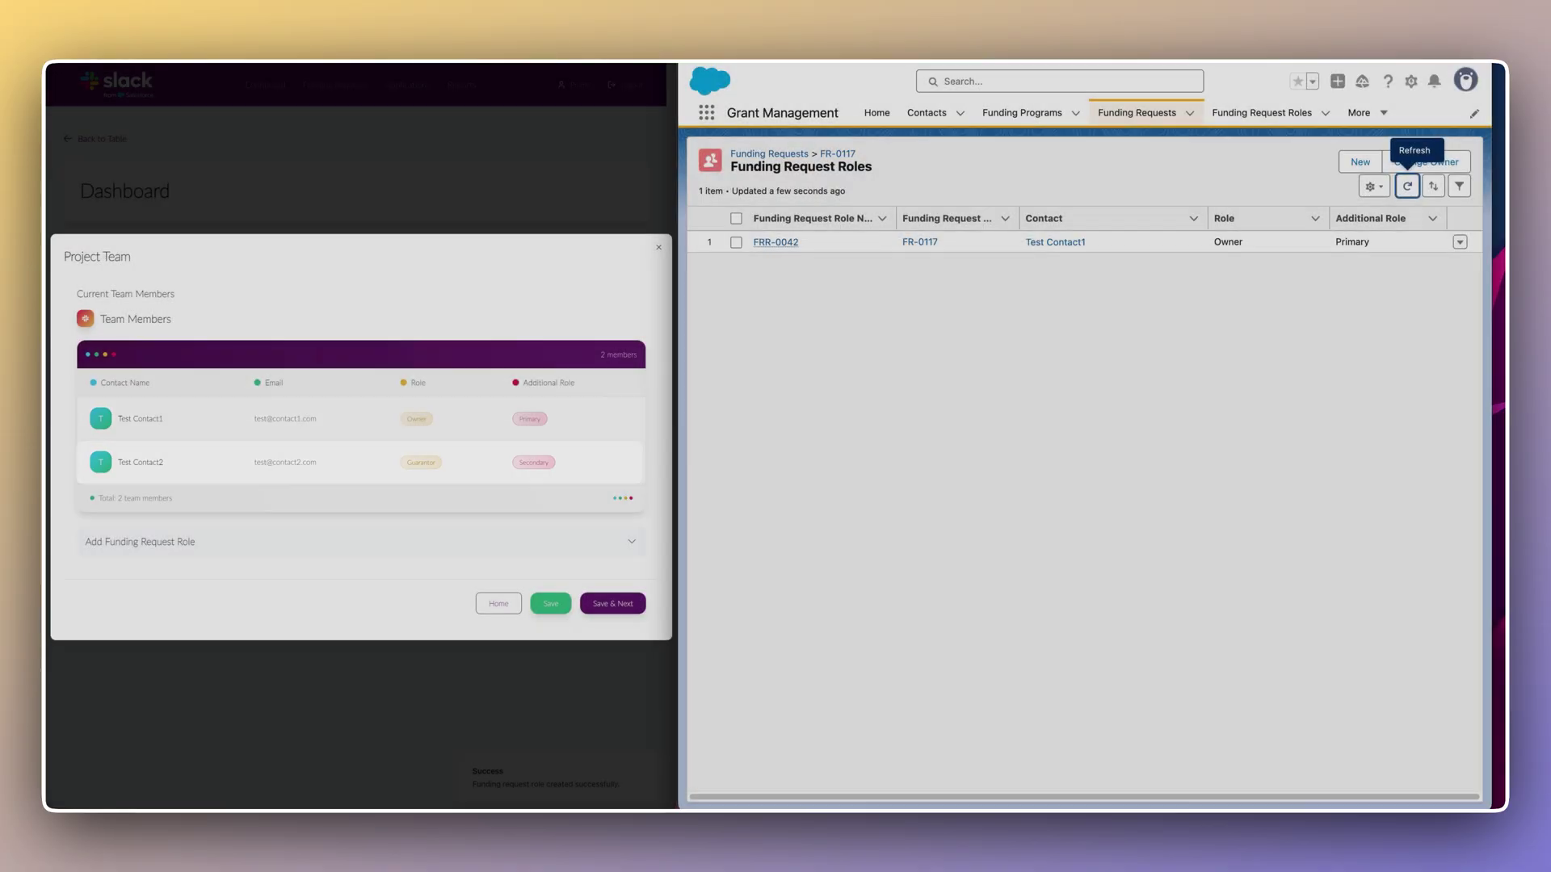
click(1407, 186)
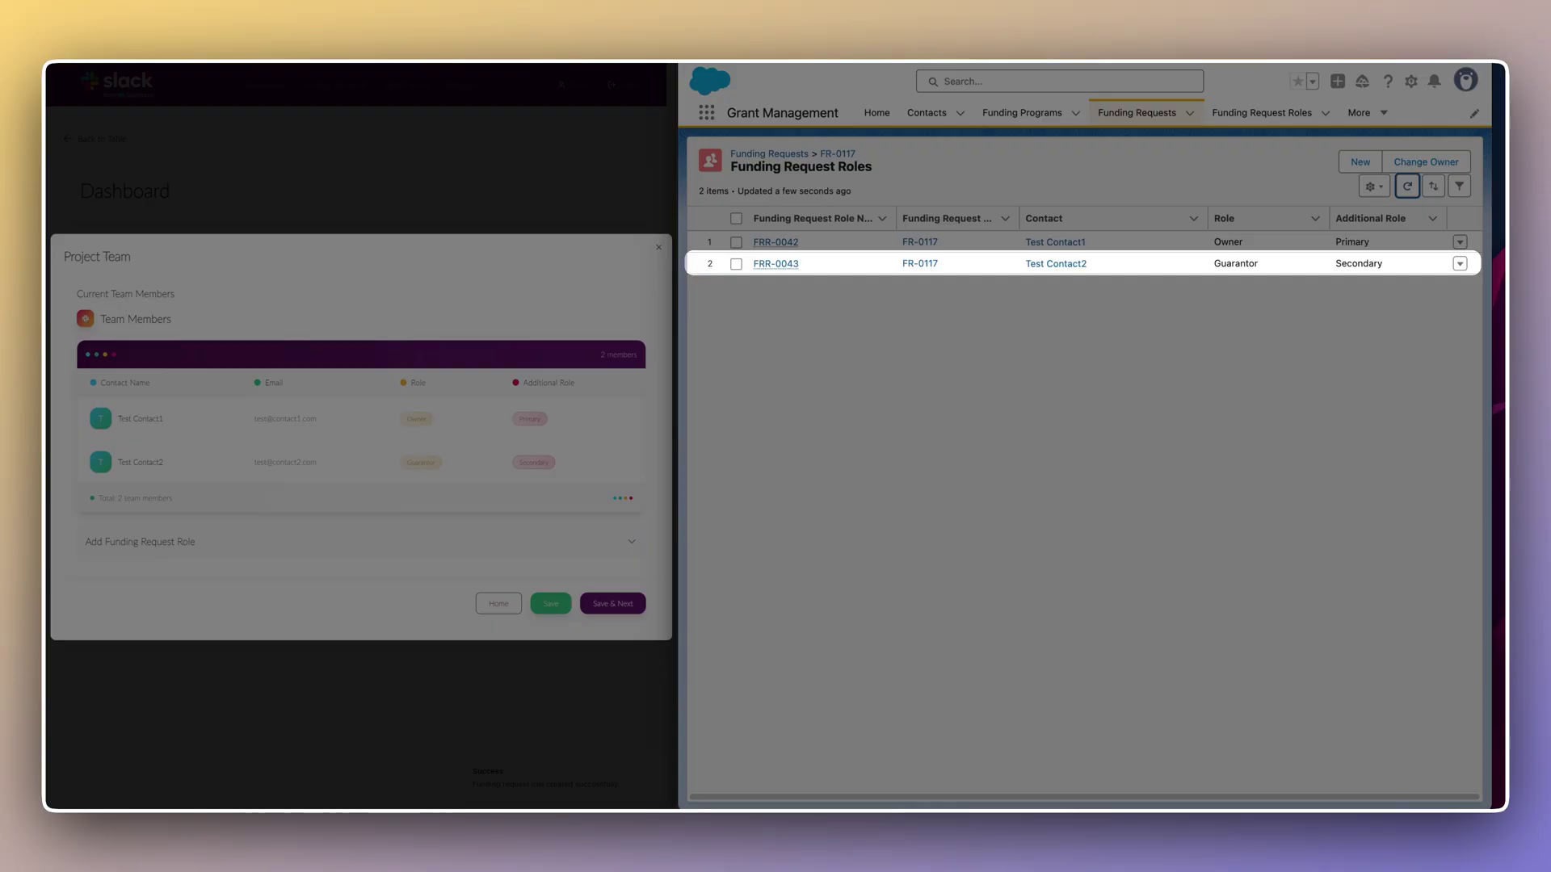